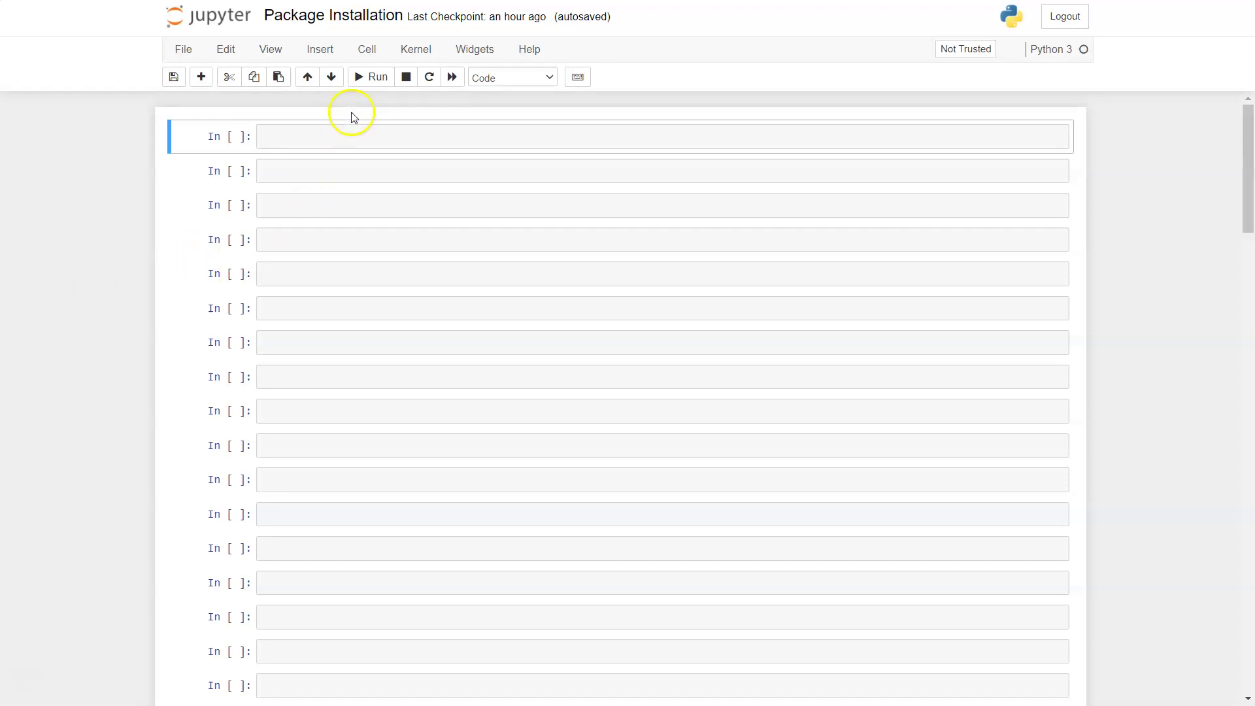
- Run '!pip install scikit-learn' in the first cell, installing scikit-learn 1.0.1
{"action": "left_click", "coordinate": [347, 134]}
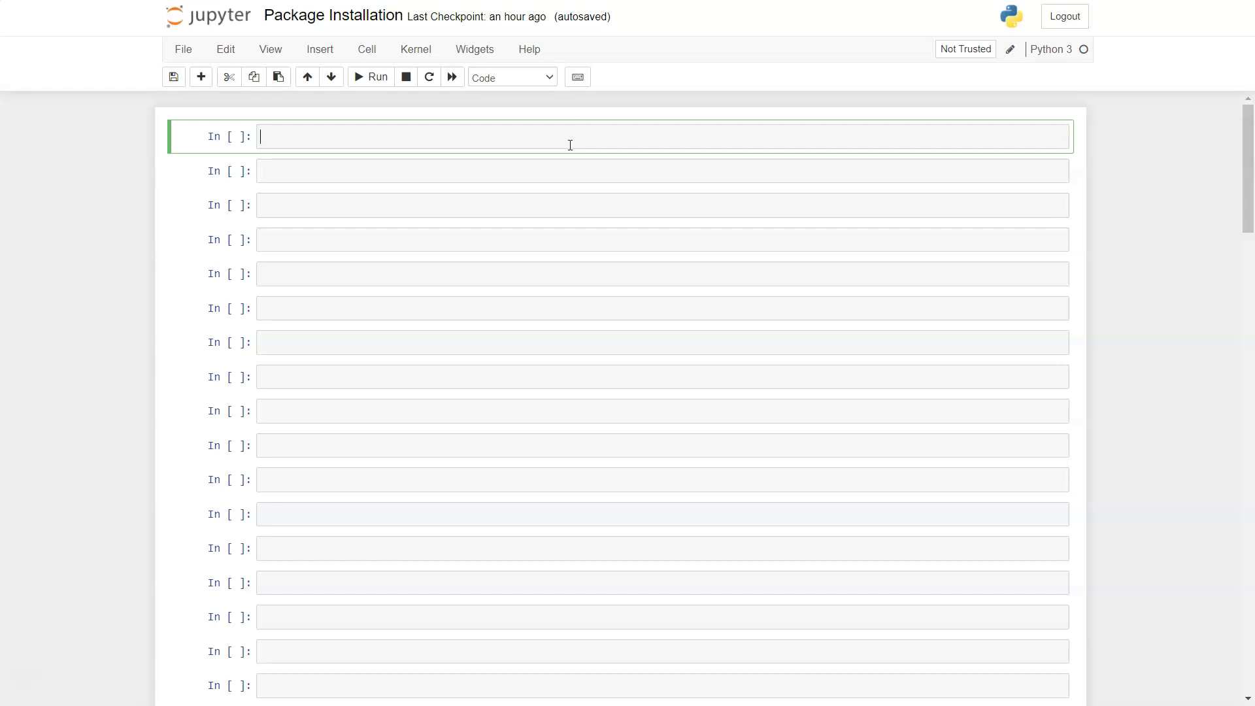
{"action": "type", "text": "!"}
{"action": "type", "text": "pip "}
{"action": "type", "text": "install "}
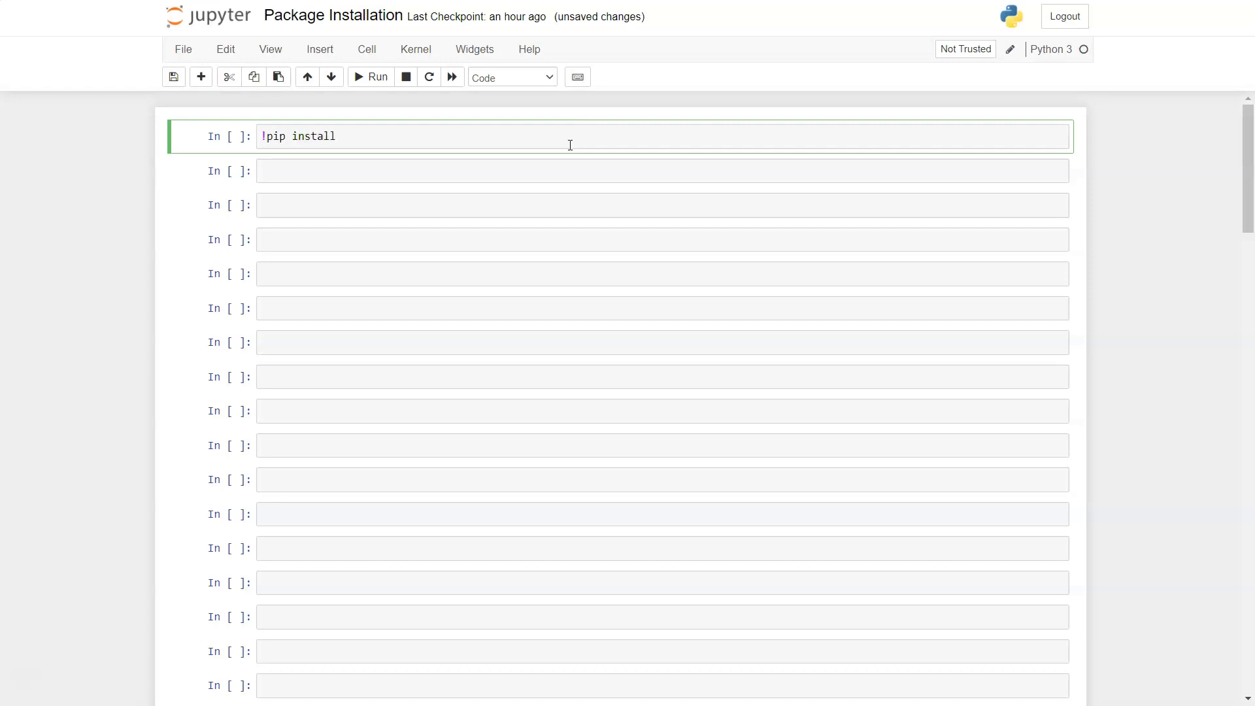
{"action": "type", "text": "scikit-"}
{"action": "type", "text": "learn"}
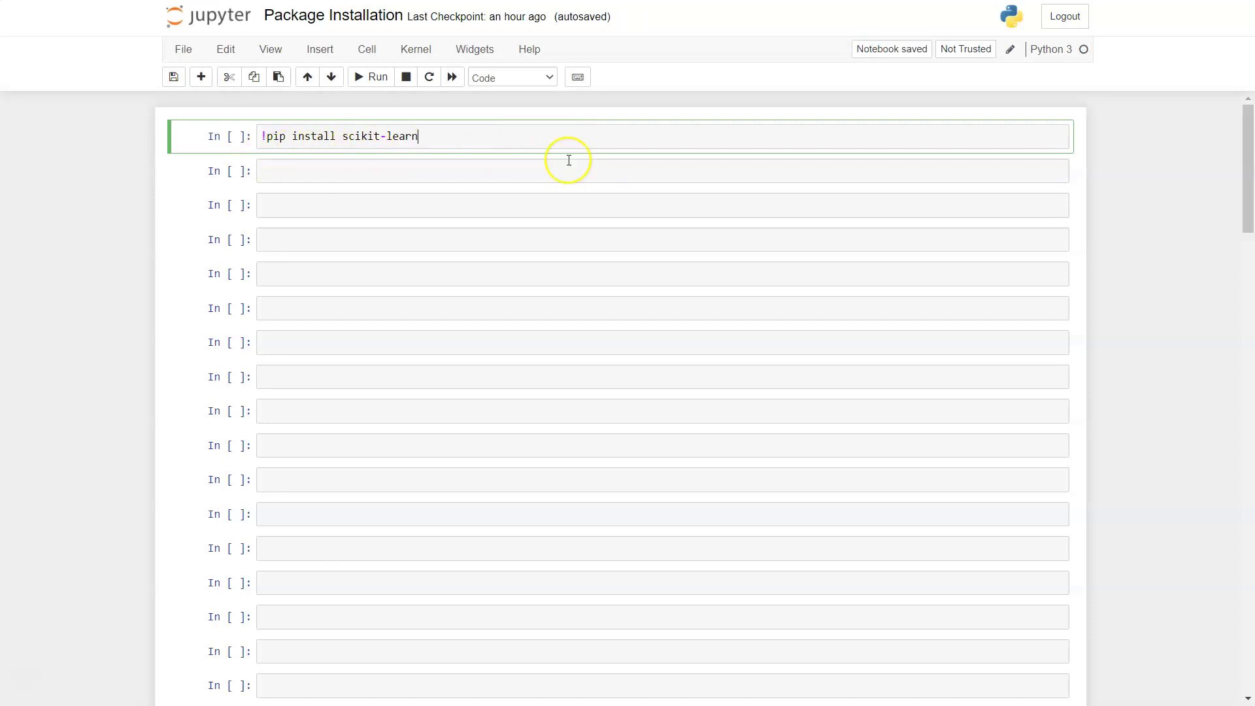
{"action": "key", "text": "shift+Return"}
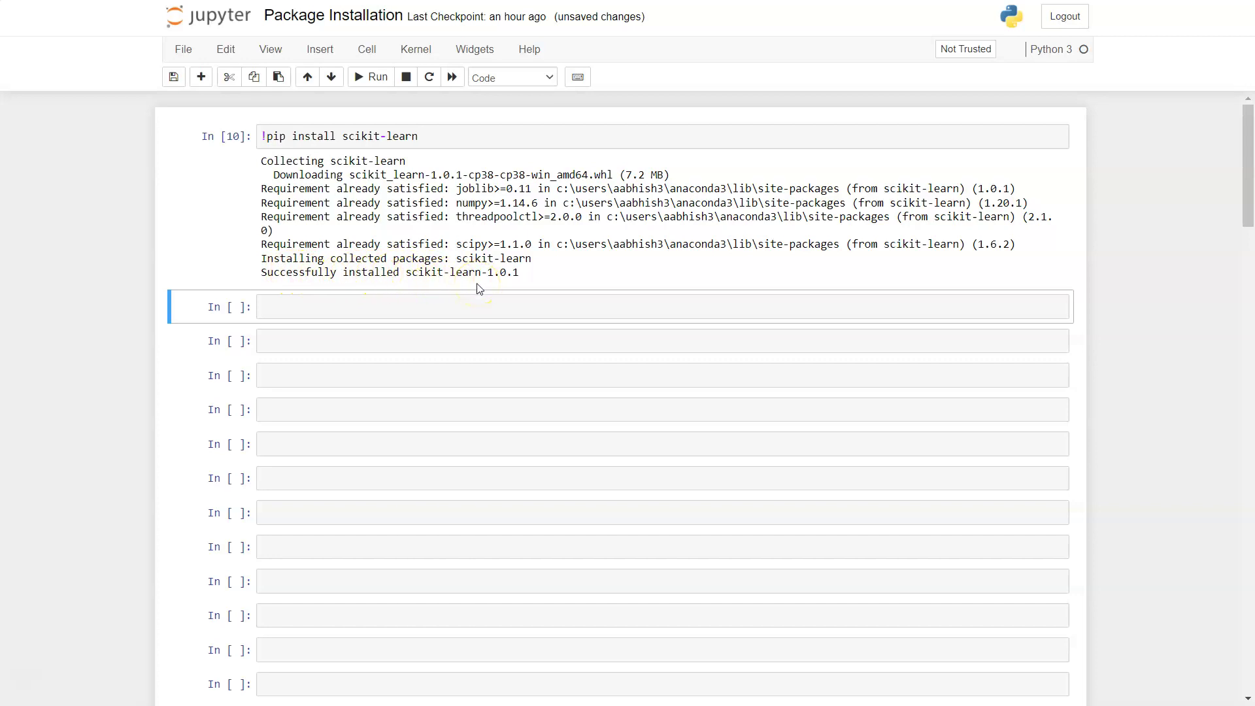
- Run 'import scikit-learn as sl' in the next cell, which raises SyntaxError: invalid syntax
{"action": "left_click", "coordinate": [475, 308]}
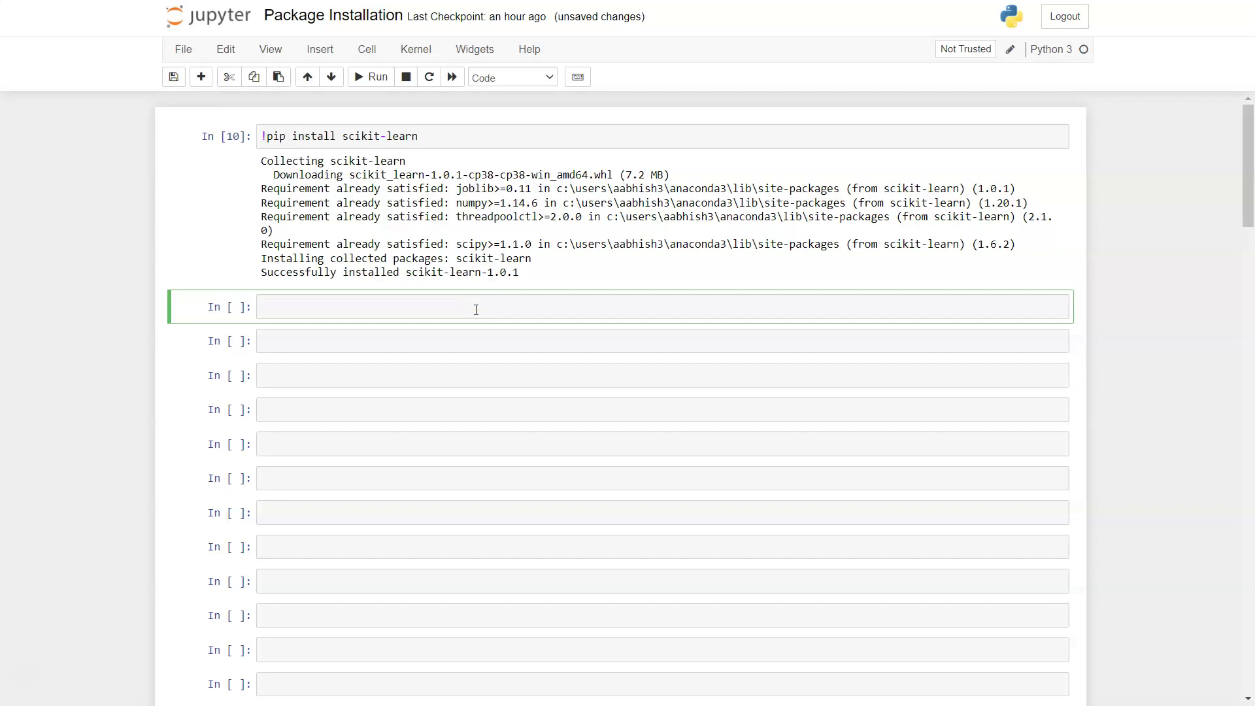
{"action": "type", "text": "import "}
{"action": "type", "text": "s"}
{"action": "type", "text": "cikit"}
{"action": "type", "text": "learn asslk"}
{"action": "type", "text": "earn"}
{"action": "key", "text": "BackSpace"}
{"action": "key", "text": "BackSpace"}
{"action": "key", "text": "BackSpace"}
{"action": "key", "text": "BackSpace"}
{"action": "key", "text": "BackSpace"}
{"action": "key", "text": "BackSpace"}
{"action": "type", "text": "k"}
{"action": "type", "text": "learn"}
{"action": "key", "text": "BackSpace"}
{"action": "key", "text": "BackSpace"}
{"action": "key", "text": "BackSpace"}
{"action": "key", "text": "BackSpace"}
{"action": "key", "text": "BackSpace"}
{"action": "key", "text": "BackSpace"}
{"action": "type", "text": "l"}
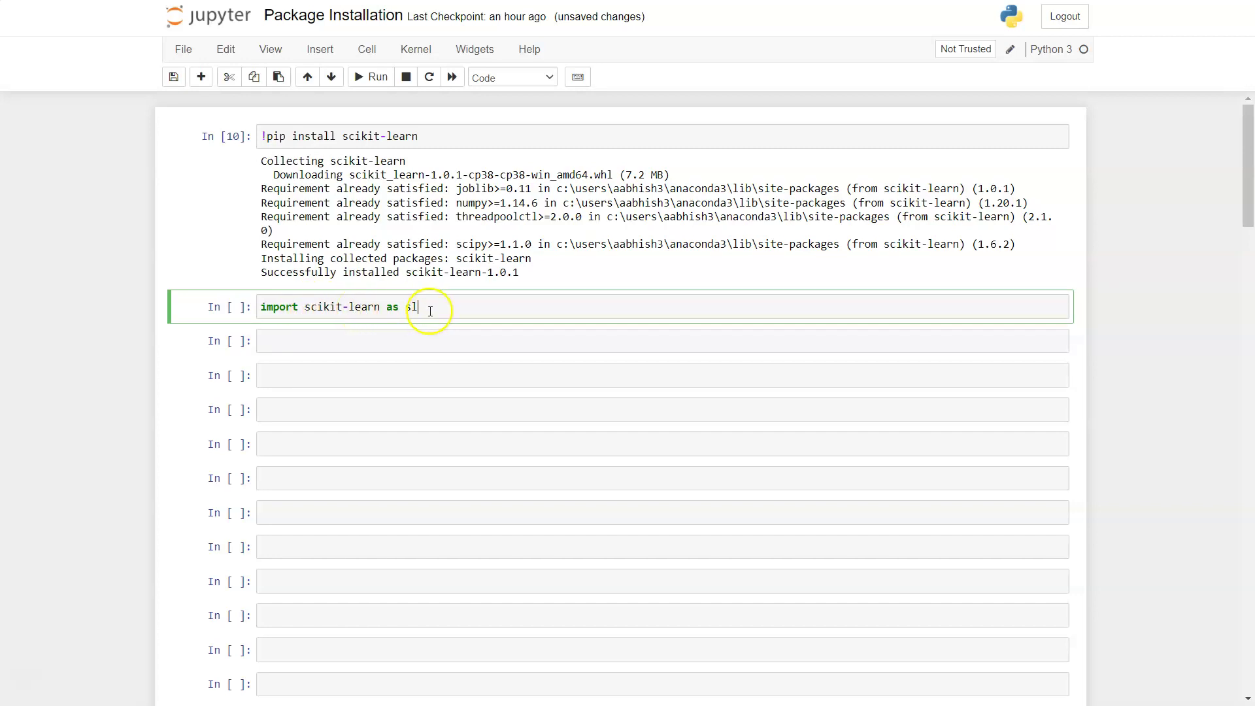
{"action": "key", "text": "shift+Return"}
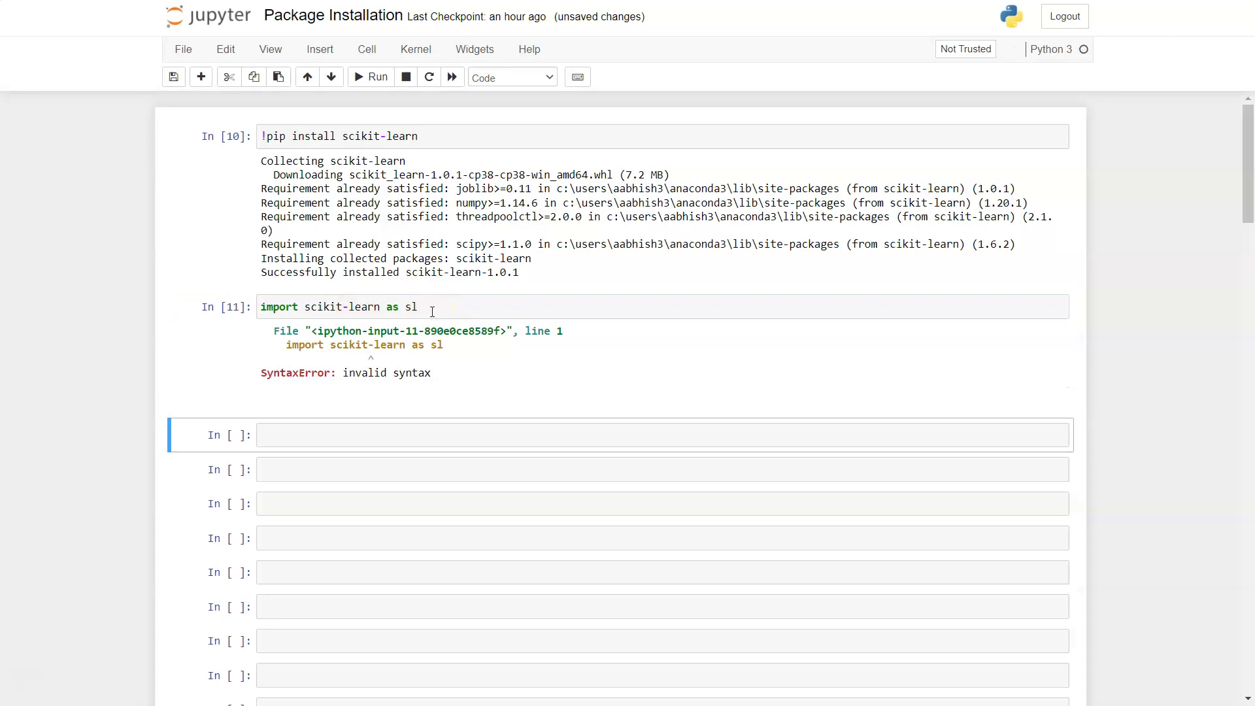
- Change the failed import to 'import sklearn as sl' and rerun it without error
{"action": "left_click", "coordinate": [342, 298]}
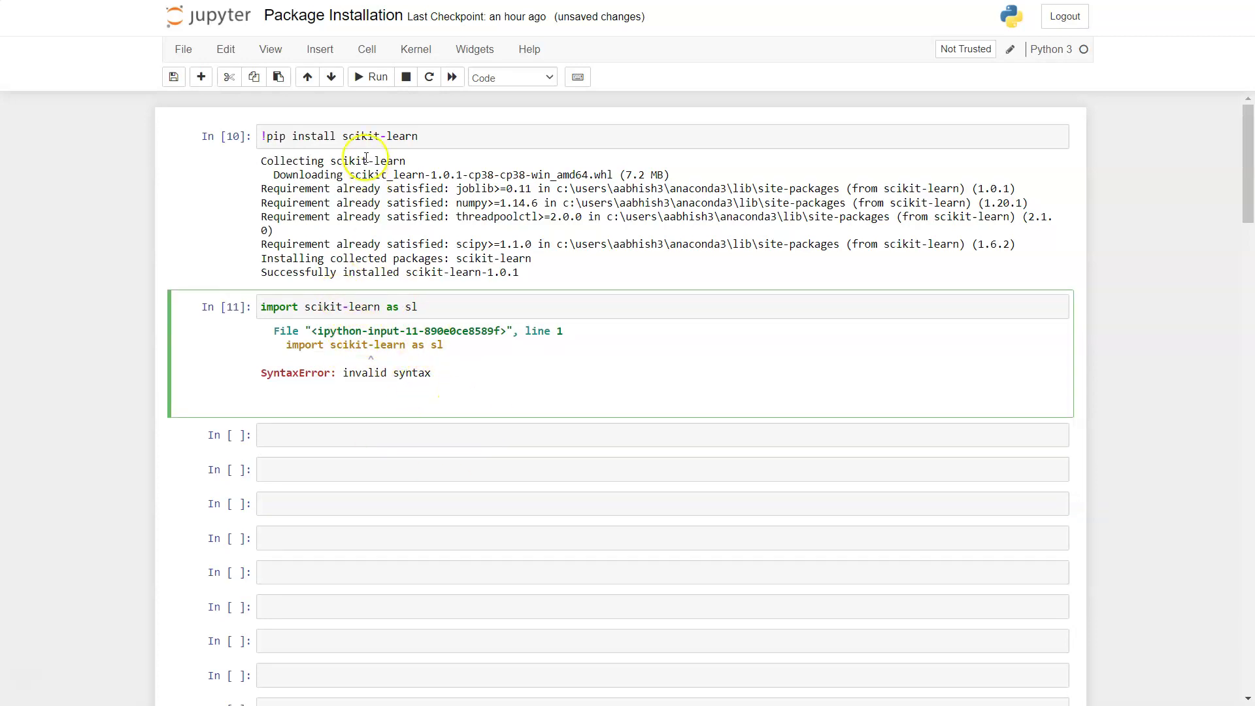
{"action": "left_click", "coordinate": [378, 307]}
{"action": "left_click", "coordinate": [353, 307]}
{"action": "key", "text": "BackSpace"}
{"action": "key", "text": "BackSpace"}
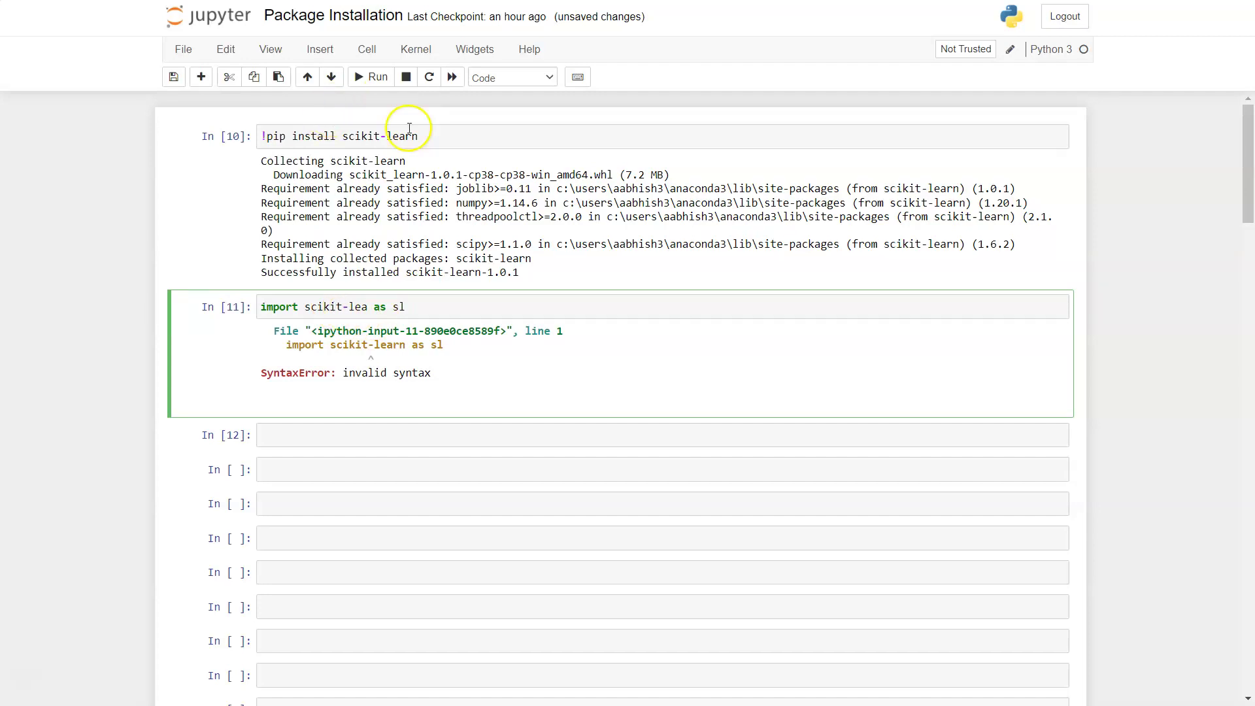
{"action": "key", "text": "BackSpace"}
{"action": "key", "text": "BackSpace"}
{"action": "key", "text": "BackSpace"}
{"action": "key", "text": "BackSpace"}
{"action": "key", "text": "BackSpace"}
{"action": "key", "text": "BackSpace"}
{"action": "key", "text": "BackSpace"}
{"action": "key", "text": "BackSpace"}
{"action": "key", "text": "BackSpace"}
{"action": "type", "text": "klea"}
{"action": "type", "text": "rn"}
{"action": "key", "text": "shift+Return"}
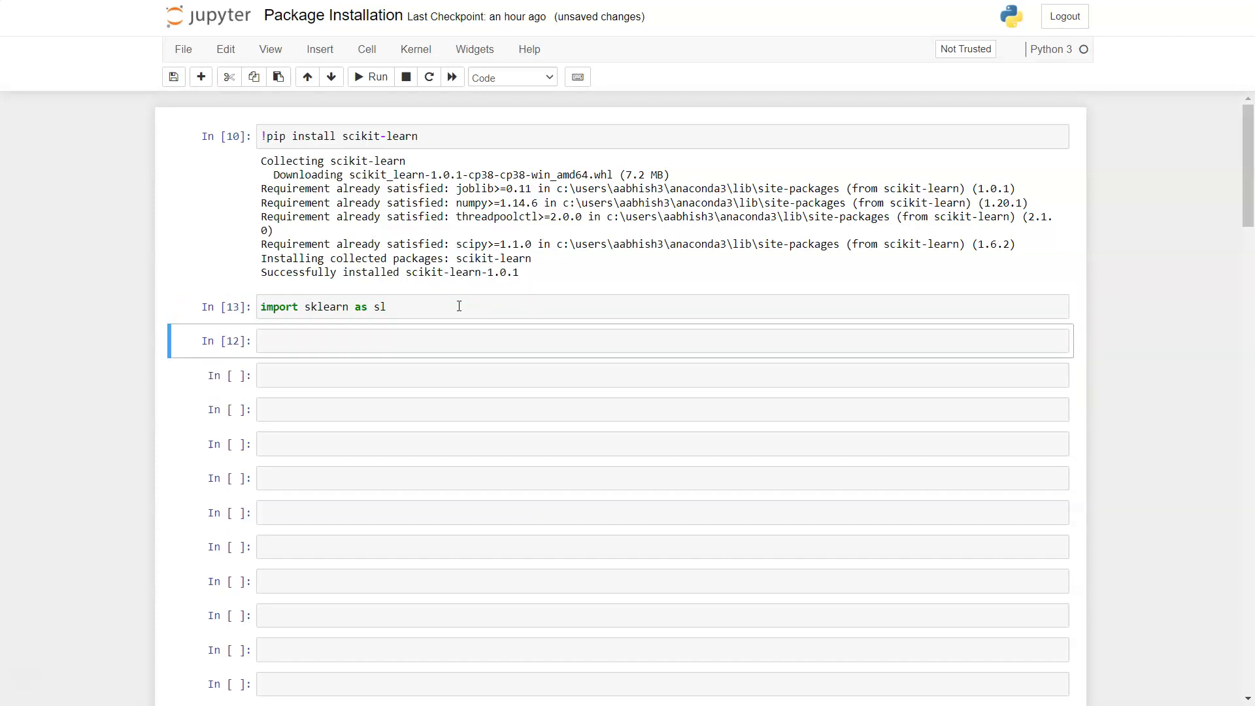
- Enter 'sl.' in cell In [12] and view completions such as base, clone and utils
{"action": "left_click", "coordinate": [413, 342]}
{"action": "type", "text": "sl."}
{"action": "key", "text": "Tab"}
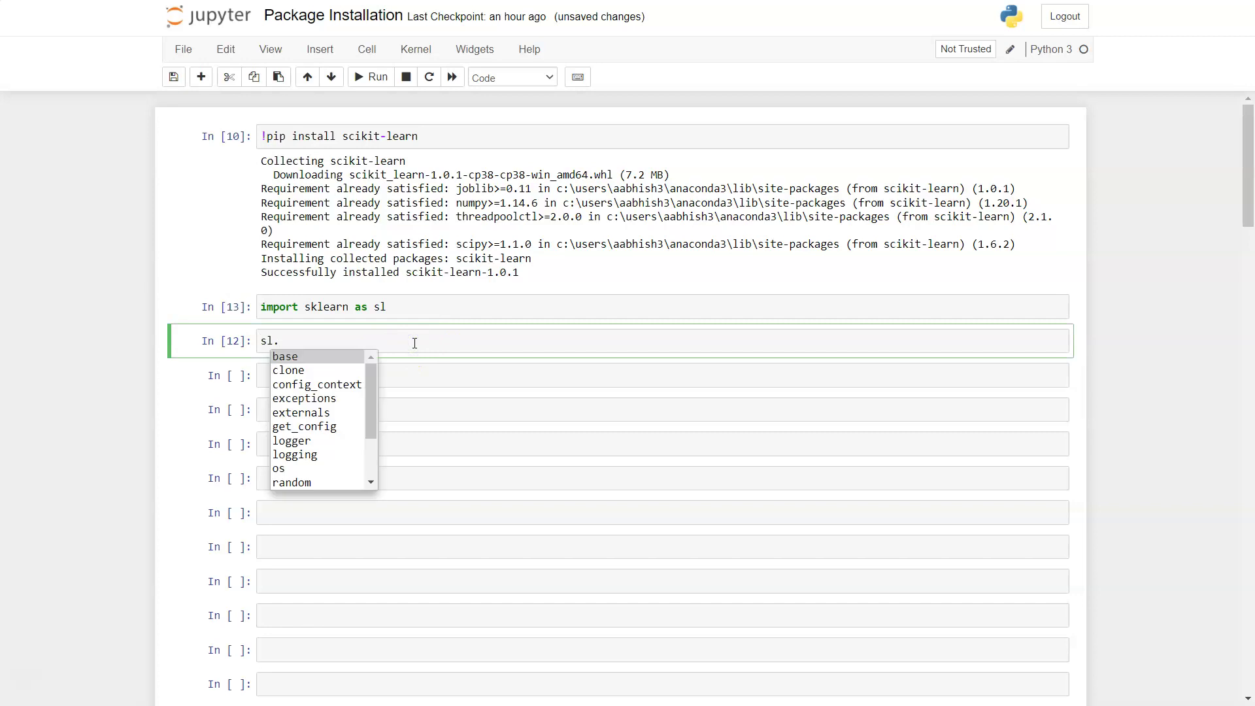
{"action": "scroll", "coordinate": [315, 444], "scroll_direction": "down", "scroll_amount": 2}
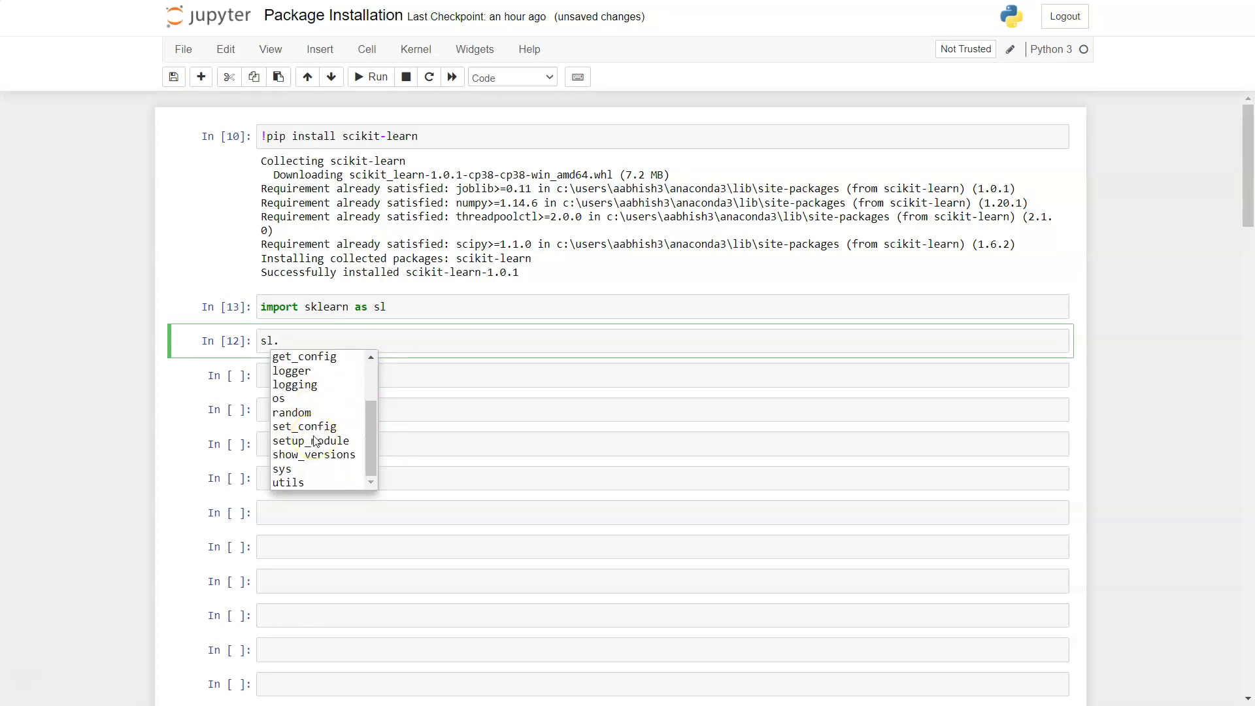
{"action": "scroll", "coordinate": [316, 443], "scroll_direction": "up", "scroll_amount": 1}
{"action": "scroll", "coordinate": [319, 412], "scroll_direction": "up", "scroll_amount": 1}
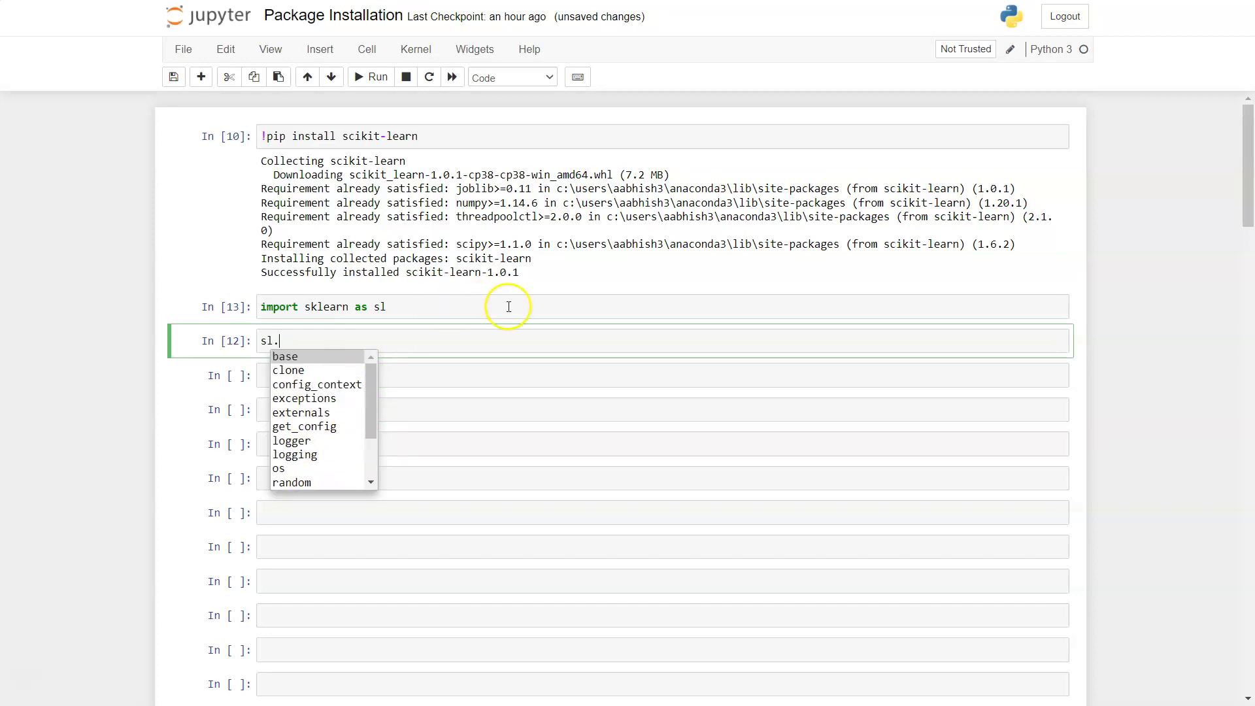
{"action": "left_click", "coordinate": [480, 339]}
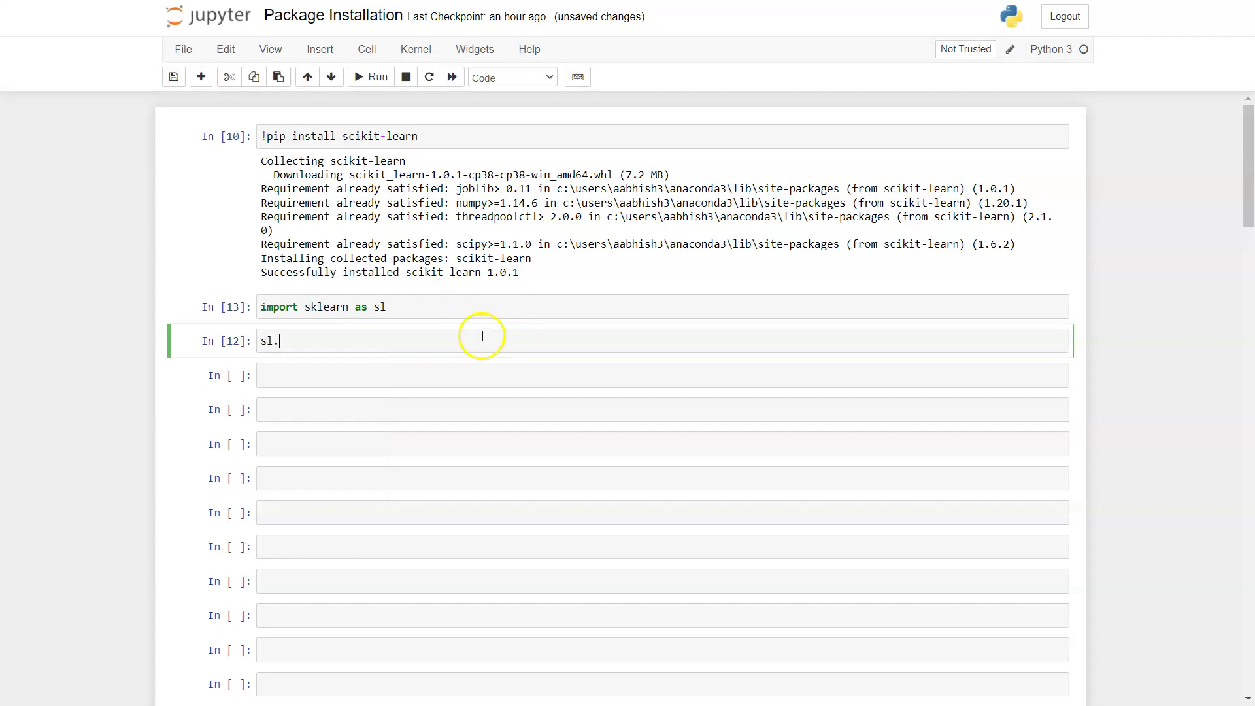
{"action": "left_click", "coordinate": [351, 306]}
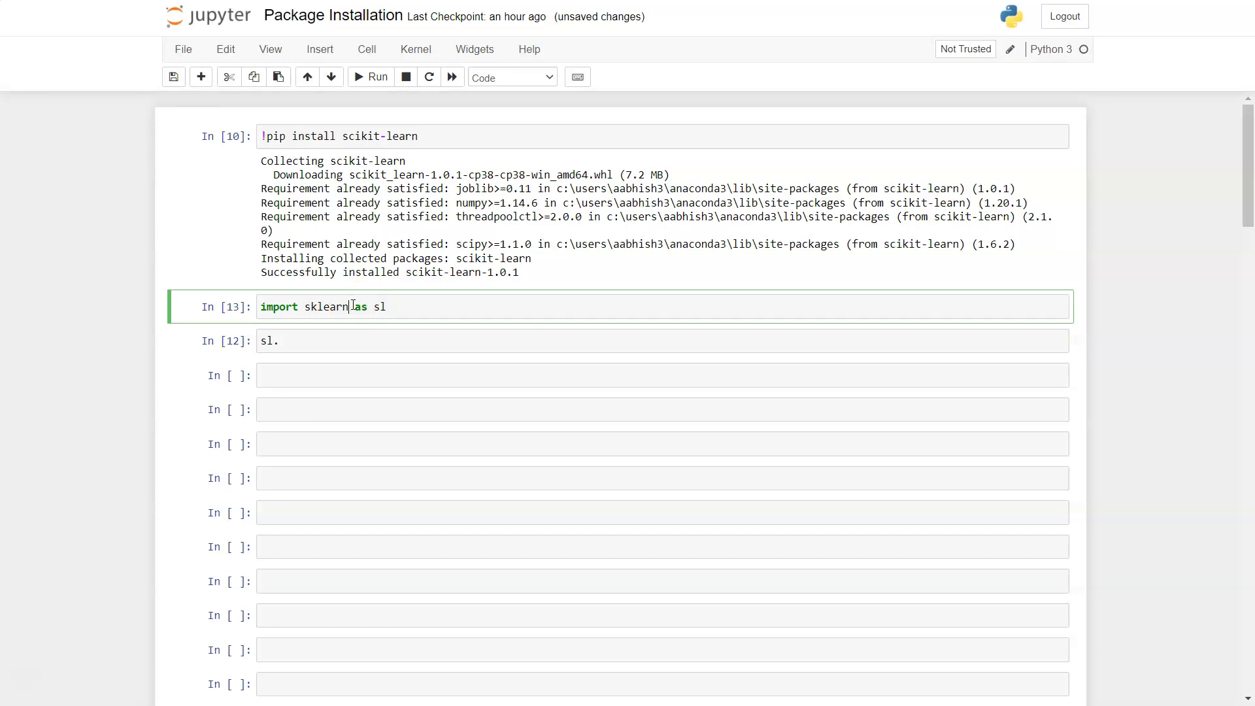
- Make the import line read 'import sklearn. as sl' and scroll through the submodule completions
{"action": "left_click", "coordinate": [340, 313]}
{"action": "type", "text": "."}
{"action": "key", "text": "Tab"}
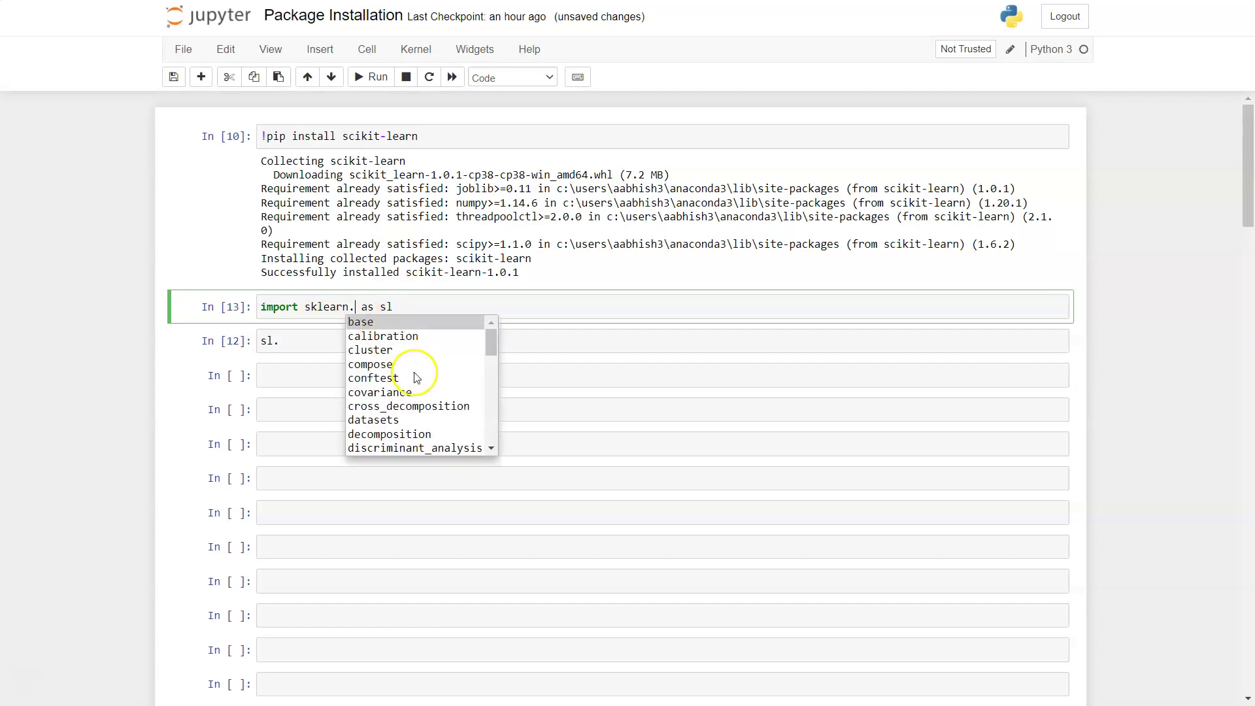
{"action": "scroll", "coordinate": [416, 410], "scroll_direction": "down", "scroll_amount": 1}
{"action": "scroll", "coordinate": [417, 409], "scroll_direction": "down", "scroll_amount": 1}
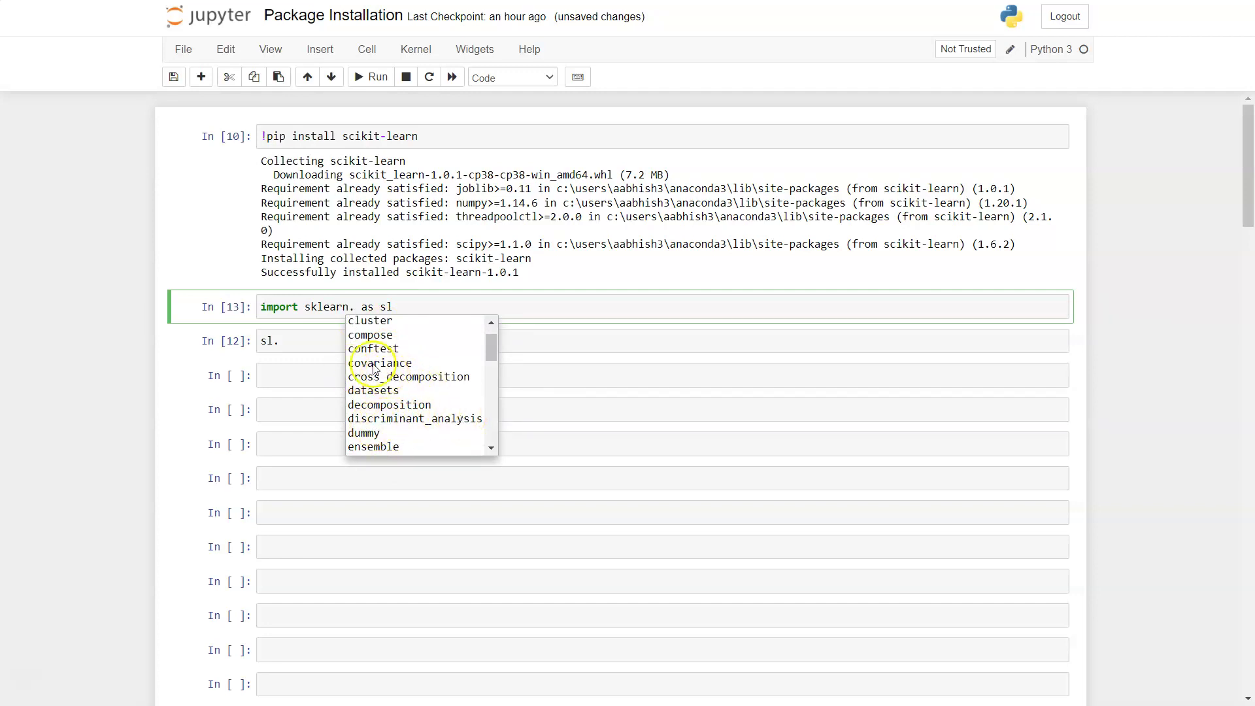
{"action": "scroll", "coordinate": [410, 370], "scroll_direction": "down", "scroll_amount": 1}
{"action": "scroll", "coordinate": [410, 370], "scroll_direction": "down", "scroll_amount": 2}
{"action": "scroll", "coordinate": [393, 370], "scroll_direction": "down", "scroll_amount": 1}
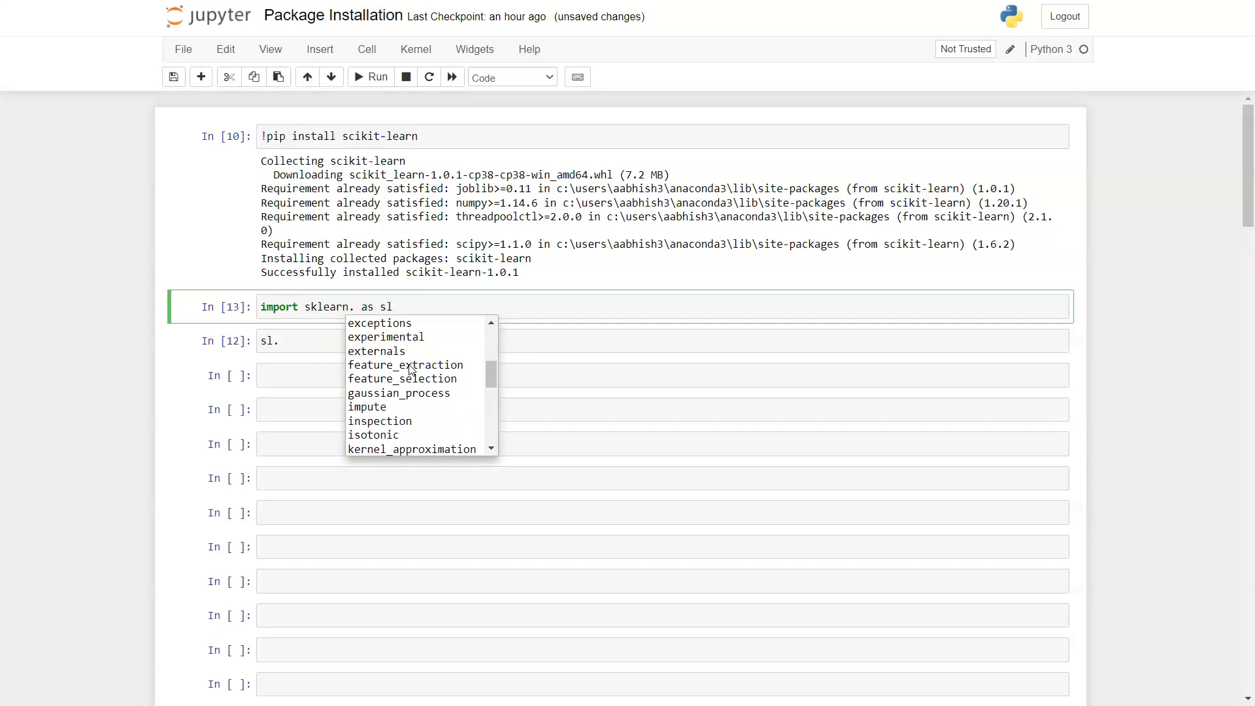
{"action": "scroll", "coordinate": [435, 401], "scroll_direction": "down", "scroll_amount": 3}
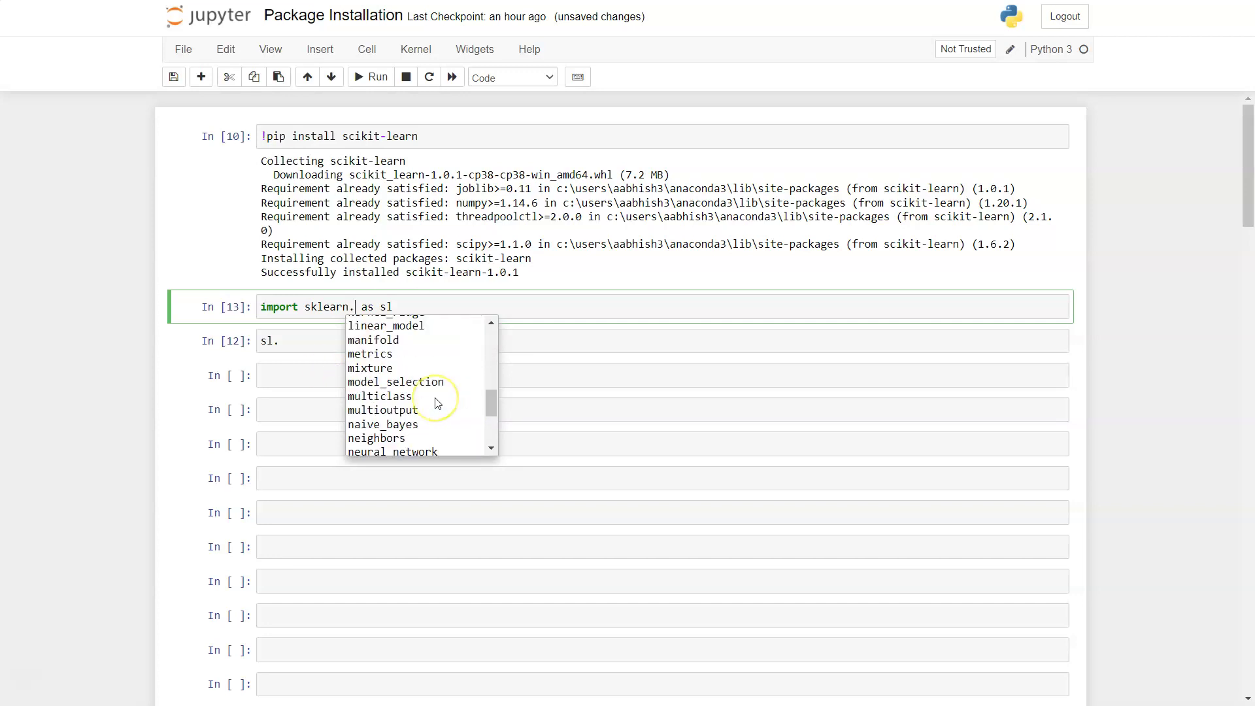
{"action": "scroll", "coordinate": [433, 401], "scroll_direction": "down", "scroll_amount": 1}
{"action": "scroll", "coordinate": [437, 403], "scroll_direction": "down", "scroll_amount": 1}
{"action": "scroll", "coordinate": [436, 403], "scroll_direction": "up", "scroll_amount": 1}
{"action": "scroll", "coordinate": [436, 402], "scroll_direction": "up", "scroll_amount": 3}
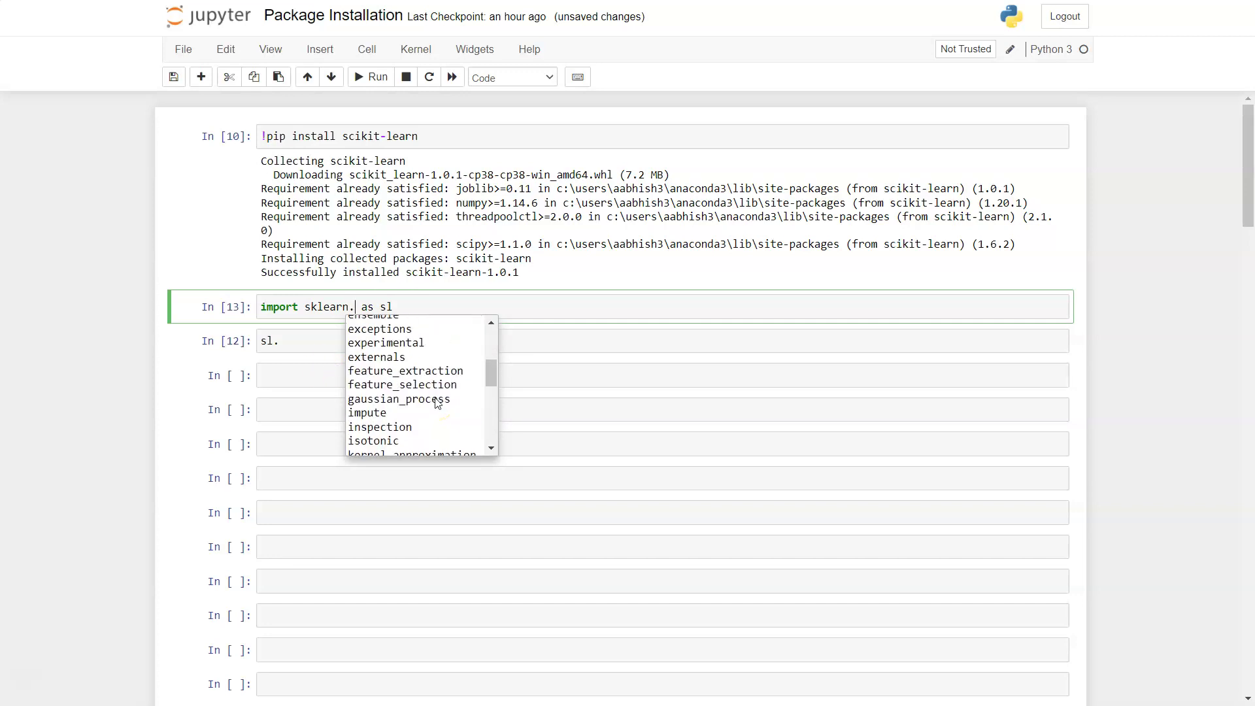
{"action": "scroll", "coordinate": [436, 401], "scroll_direction": "down", "scroll_amount": 5}
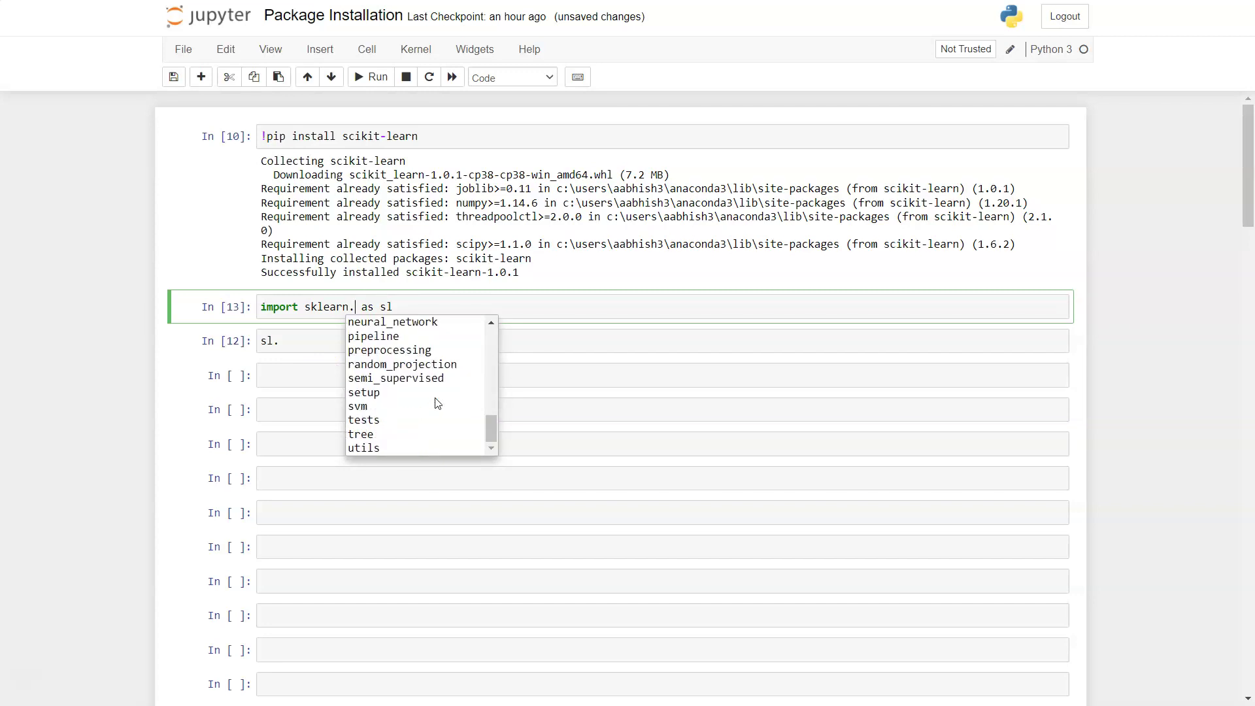
{"action": "scroll", "coordinate": [436, 402], "scroll_direction": "up", "scroll_amount": 8}
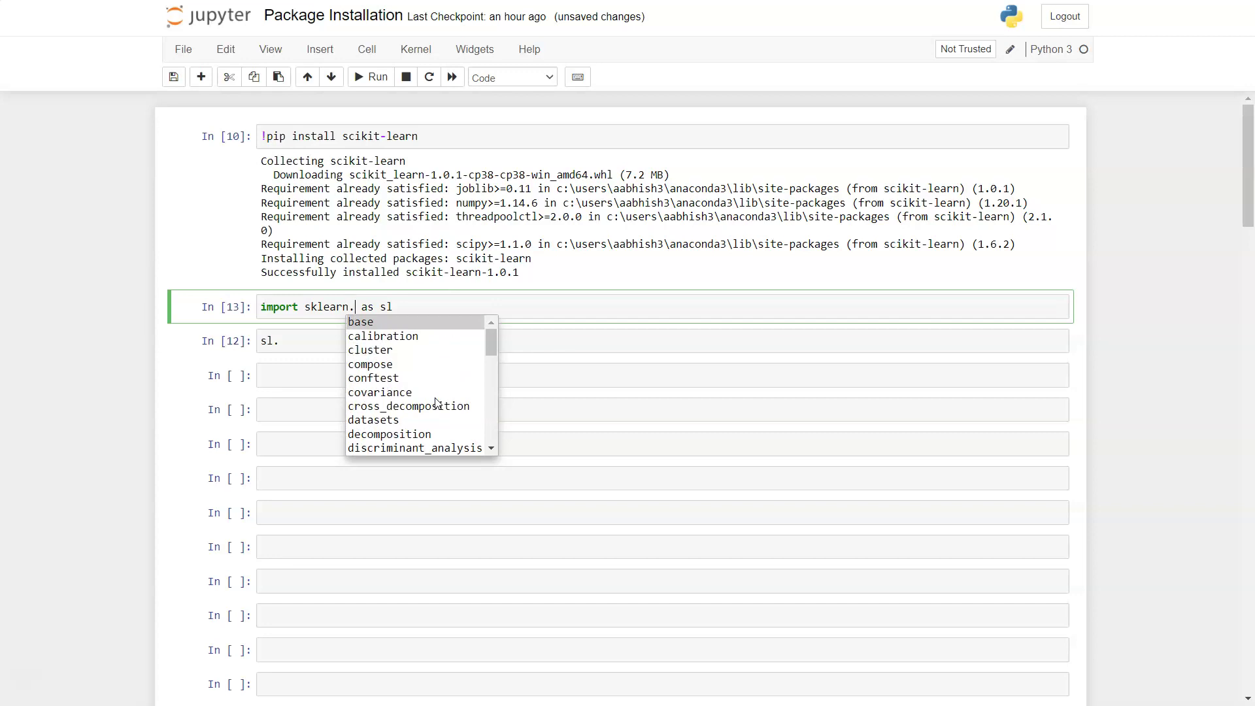
{"action": "left_click", "coordinate": [419, 392]}
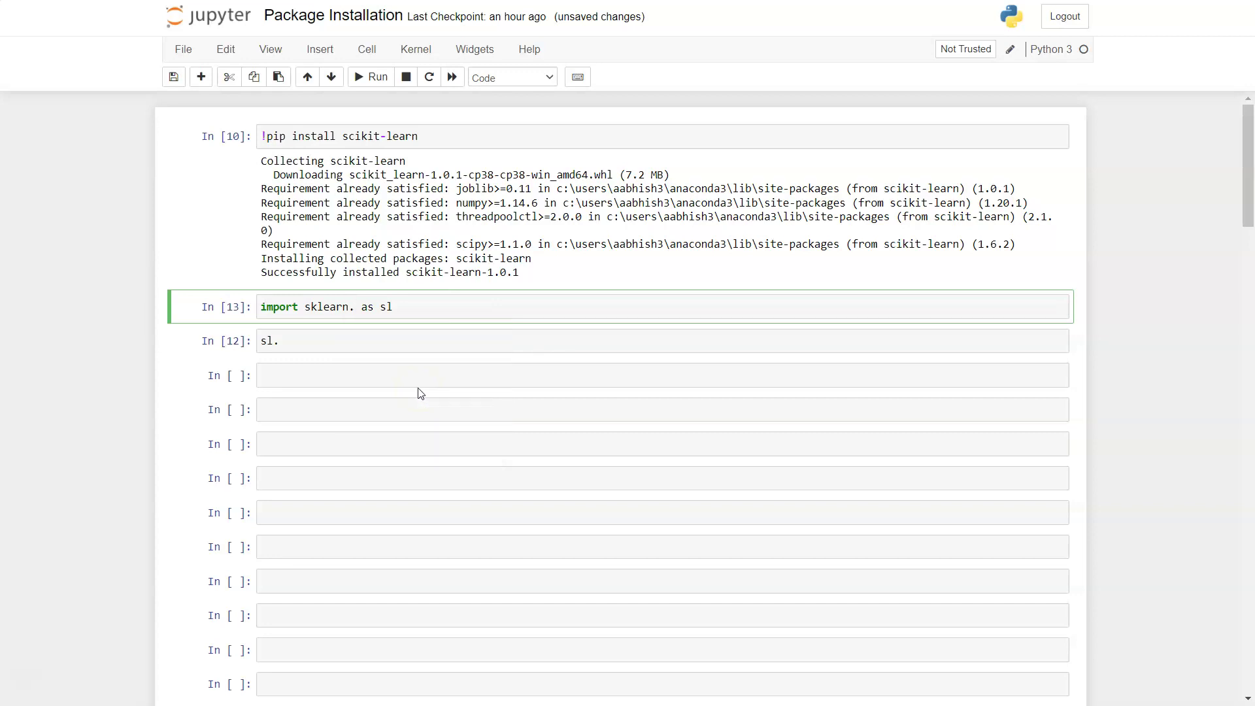